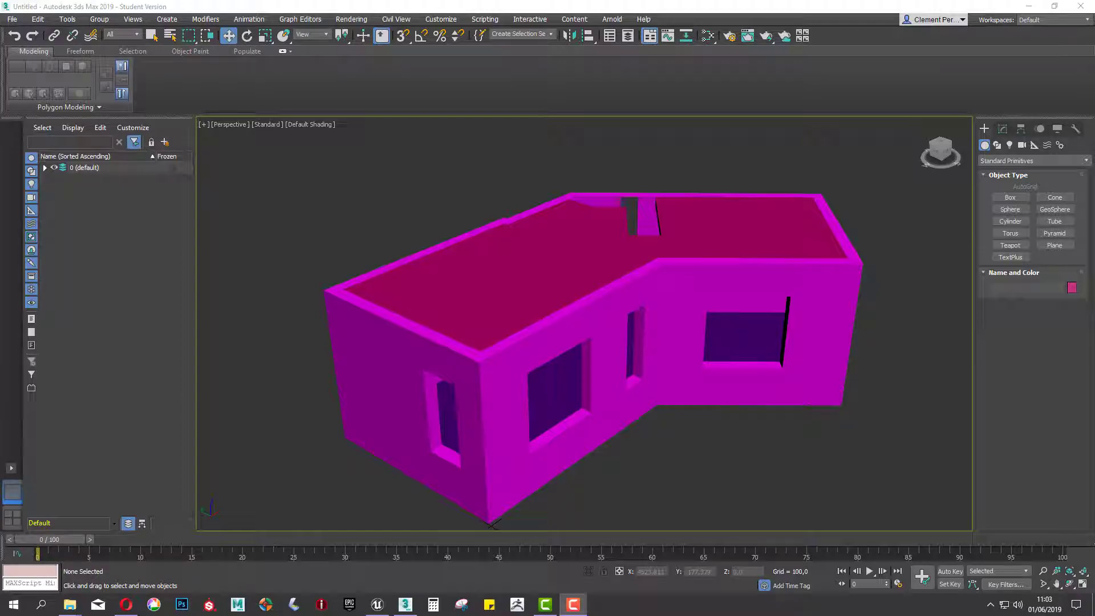
Hide the PLAFOND ceiling object to look inside the building.
click(549, 261)
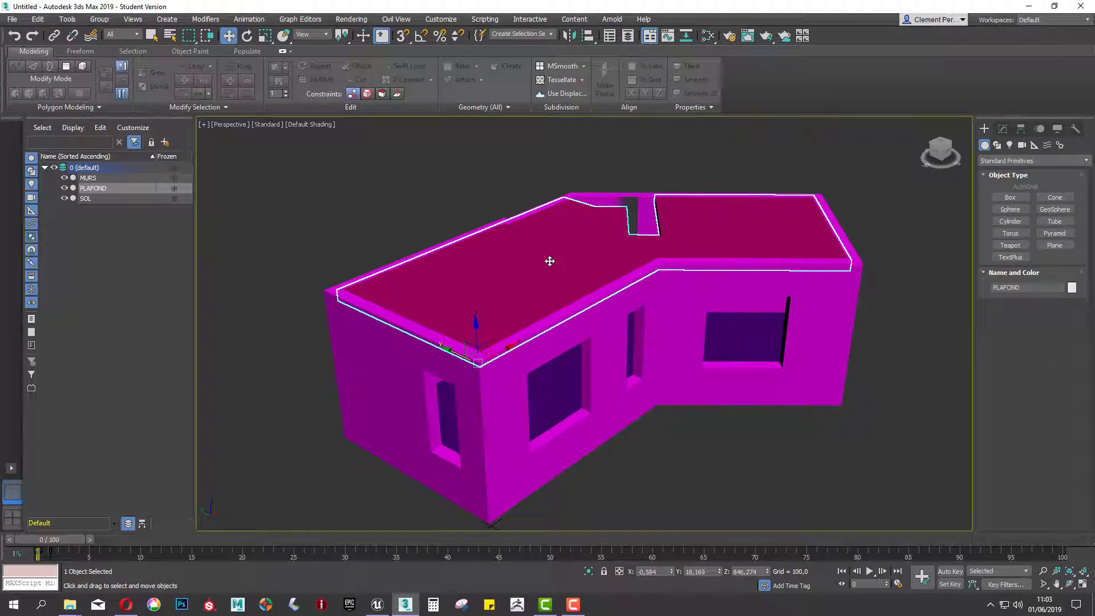
key(h)
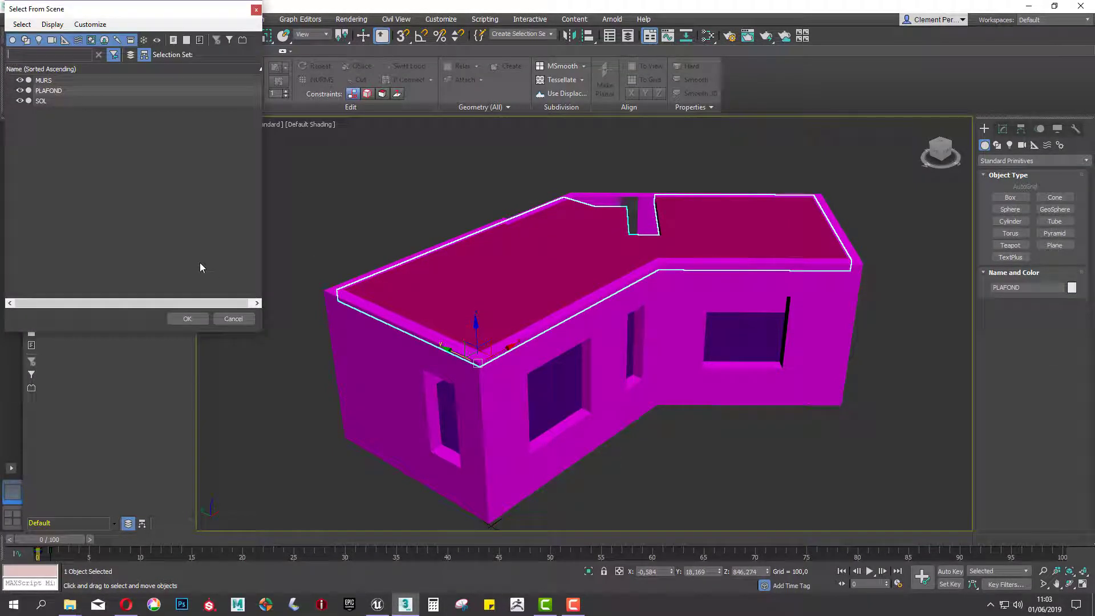
click(256, 10)
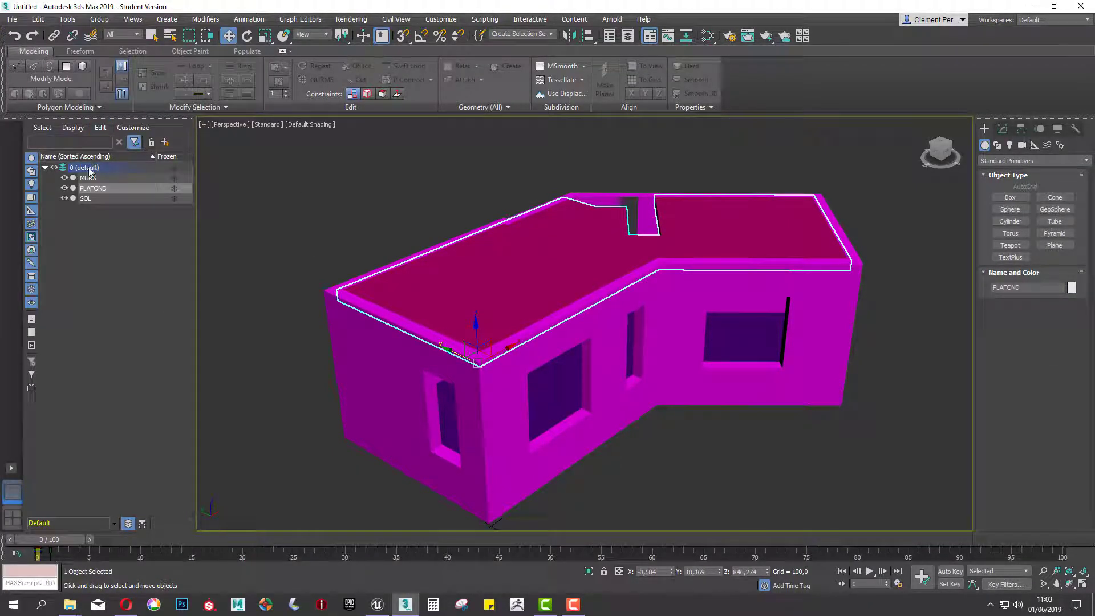
click(65, 188)
alt+middle_drag(524, 214, 508, 228)
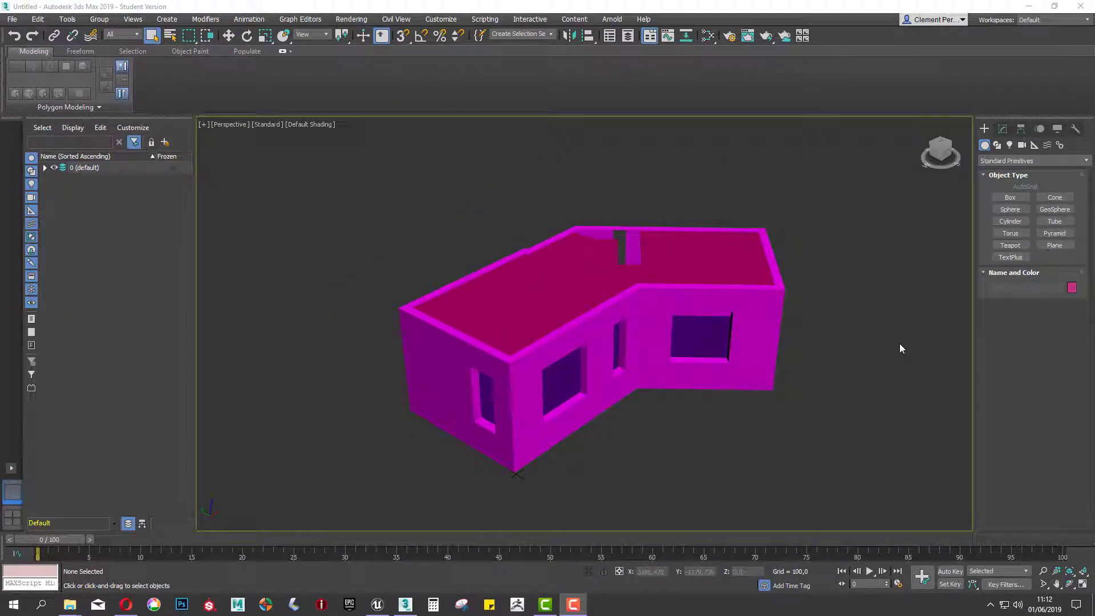
Export the walls, ceiling and floor objects as the FBX file PLAFOND SCENE in the Bureau folder with Z-up axis.
click(472, 303)
click(533, 391)
click(532, 391)
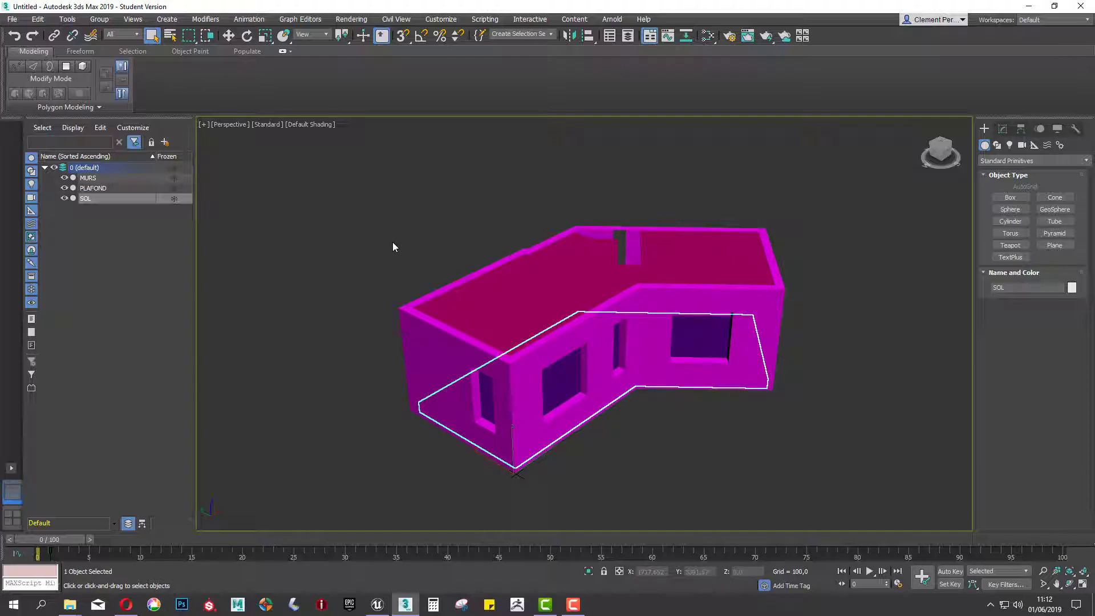
drag(371, 213, 854, 461)
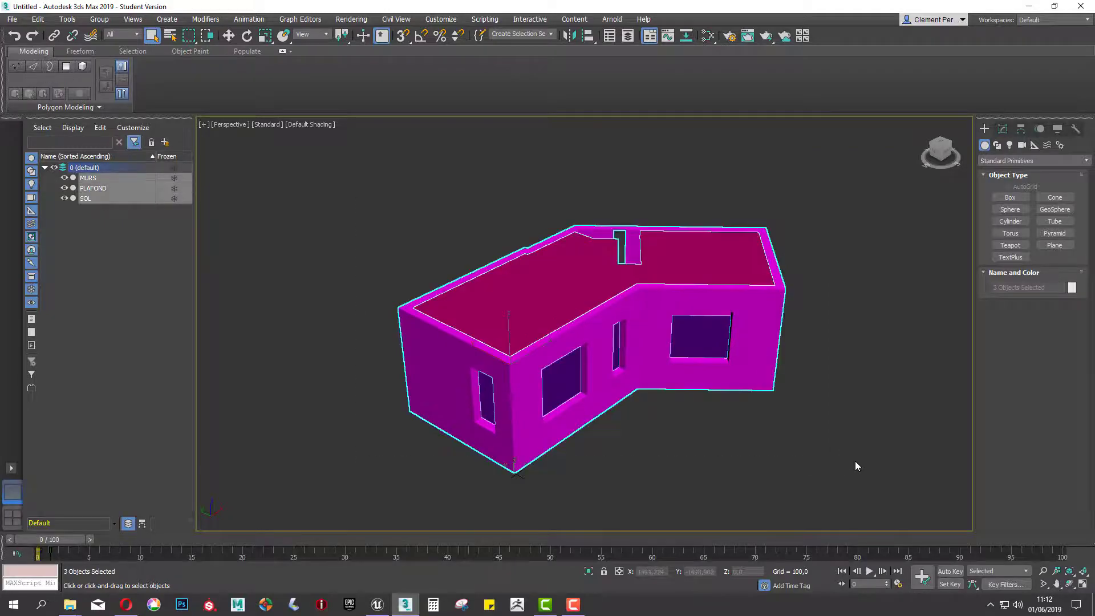
click(11, 19)
mouse_move(64, 187)
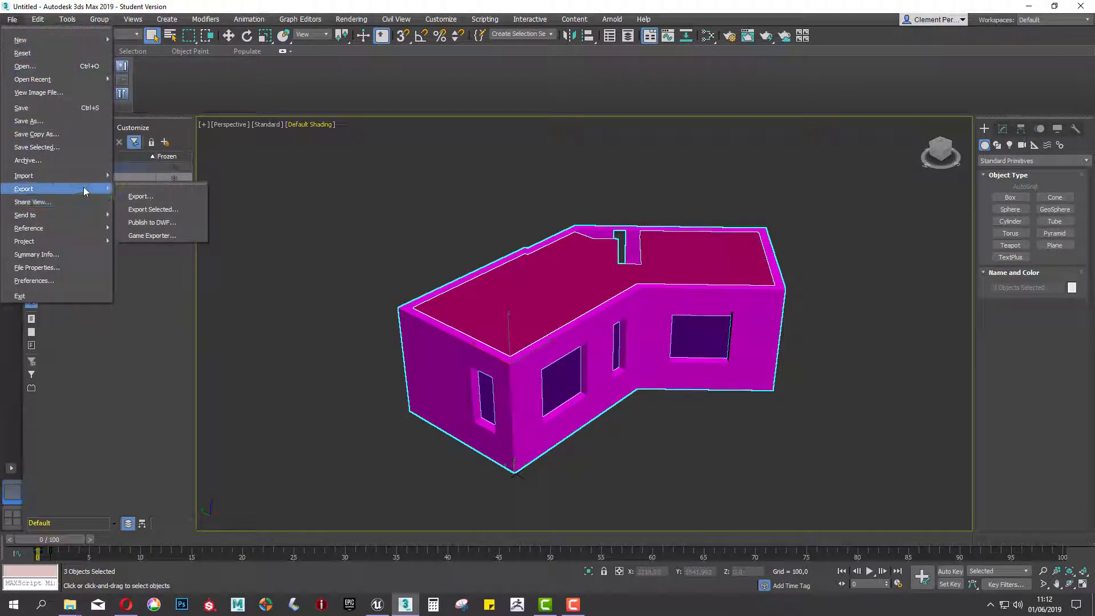
click(157, 195)
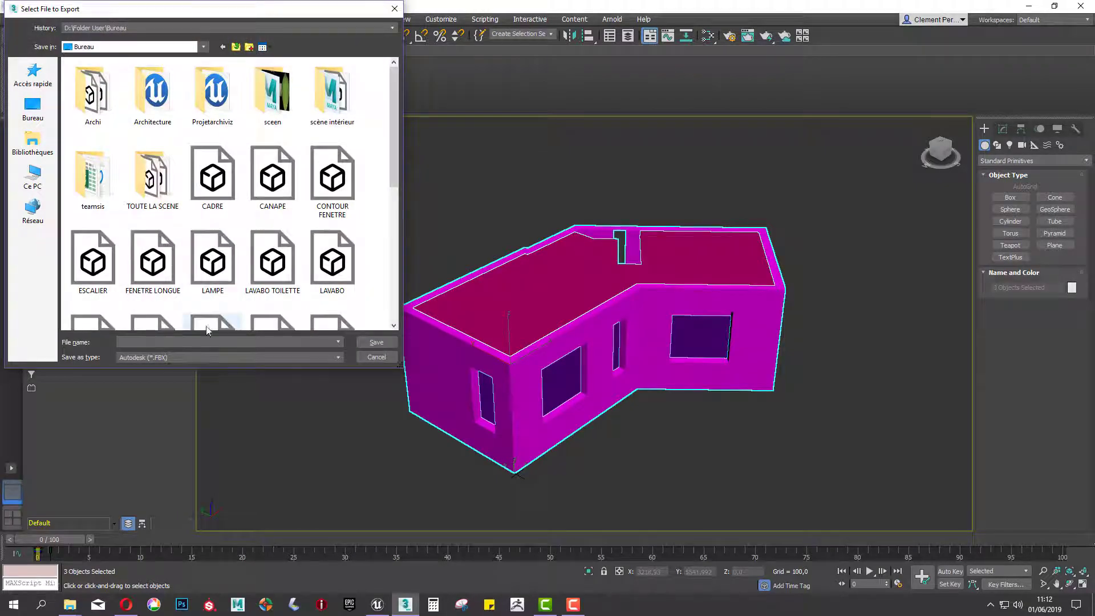
scroll(545, 349, down, 5)
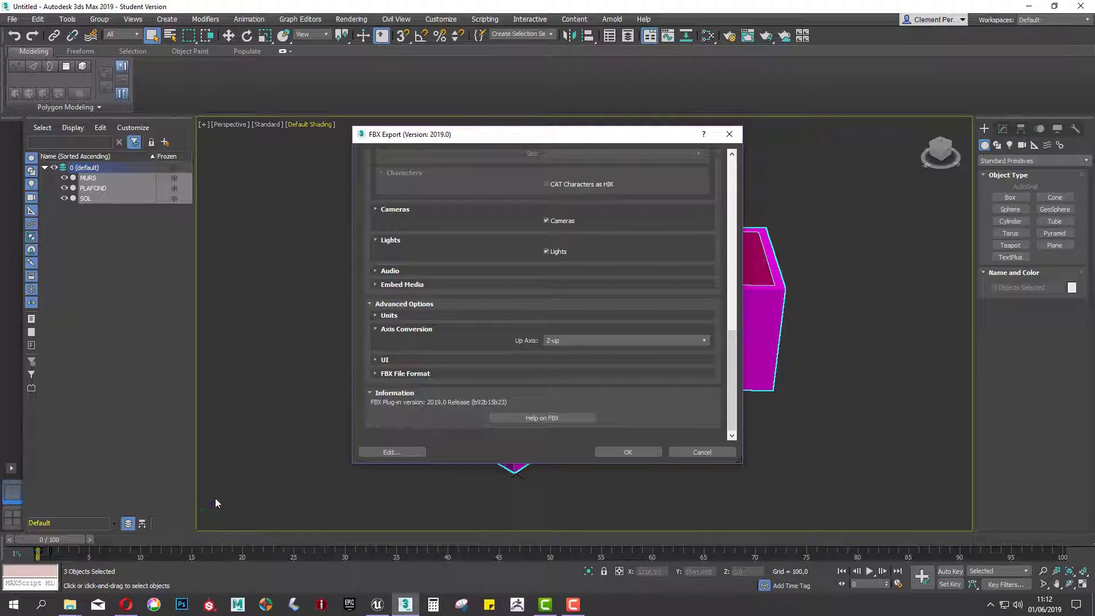
click(621, 452)
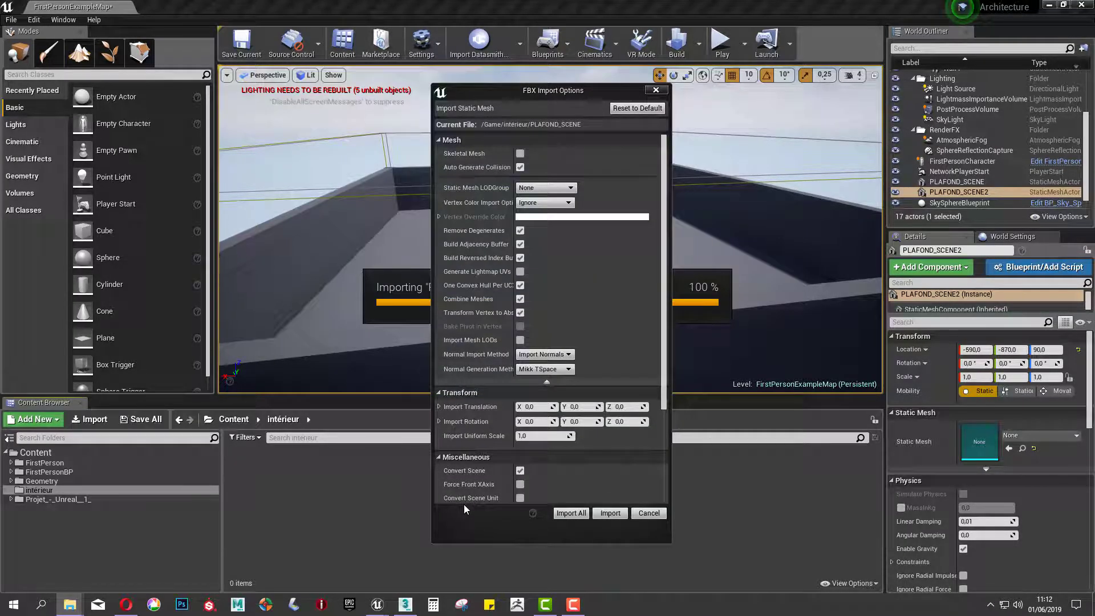
In Unreal Engine, import the PLAFOND SCENE FBX into the intérieur folder with Combine Meshes disabled.
click(520, 299)
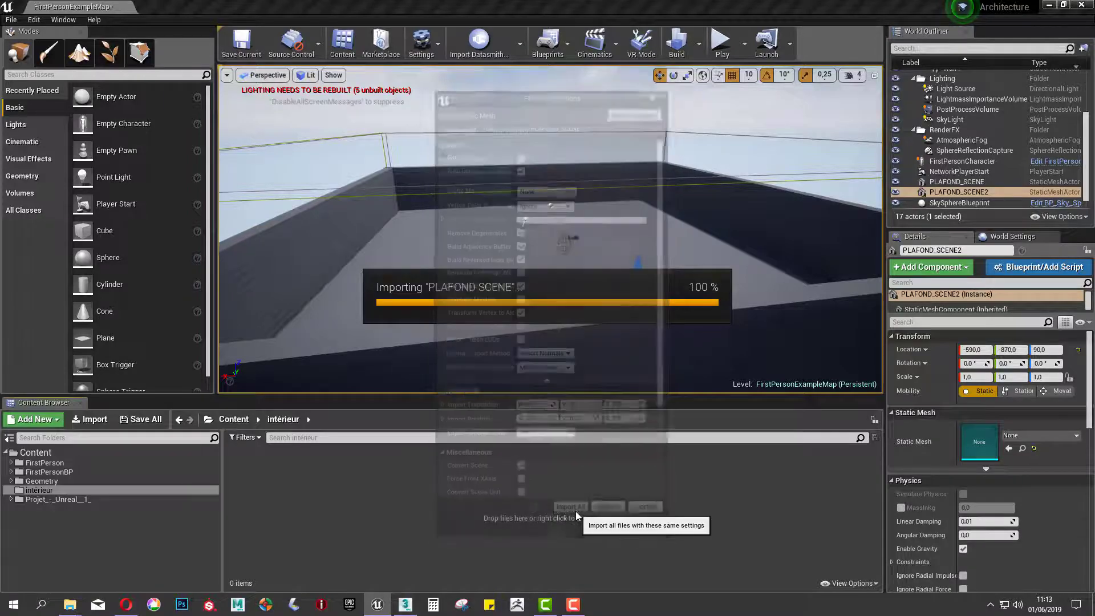
click(571, 512)
click(804, 131)
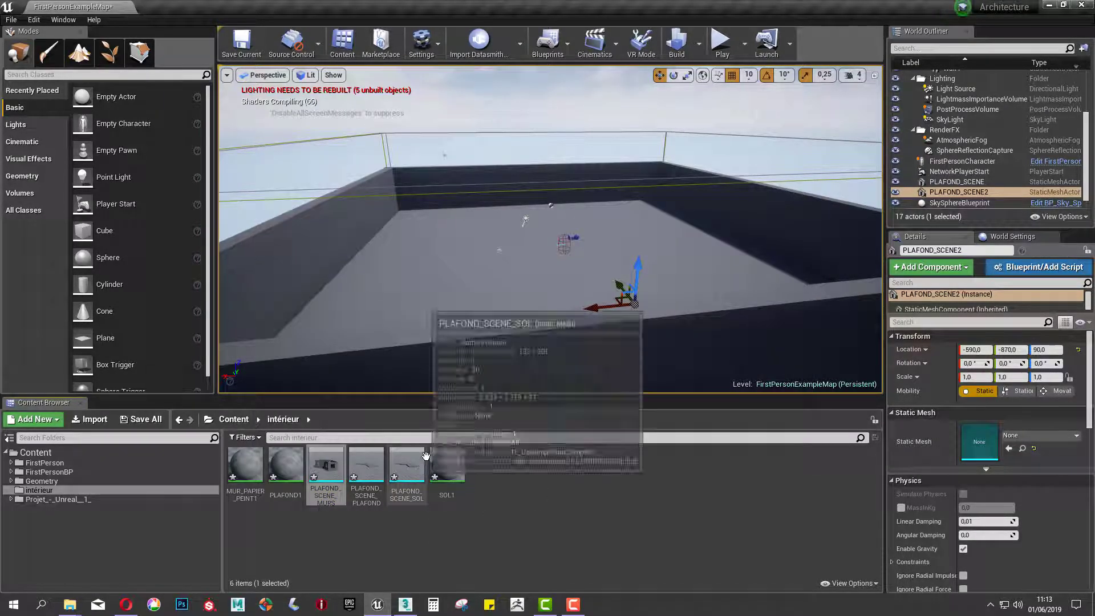
Place the imported MURS, PLAFOND and SOL meshes together in the level inside the arena.
shift+click(421, 448)
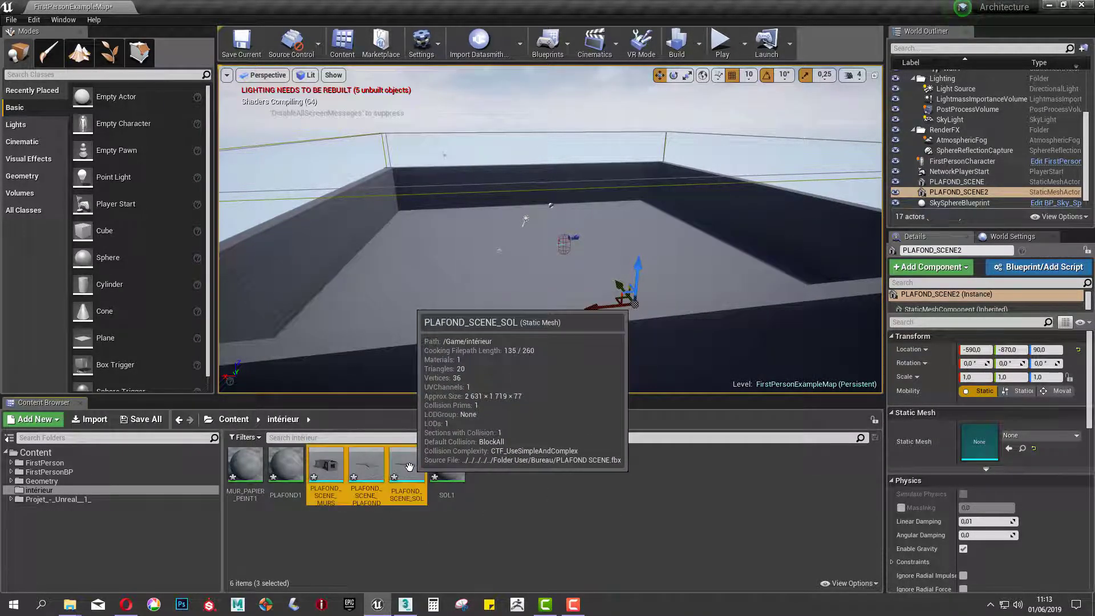
drag(420, 447, 661, 238)
Delete the arena walls surrounding the imported building, keeping the arena floor.
alt+drag(525, 219, 440, 228)
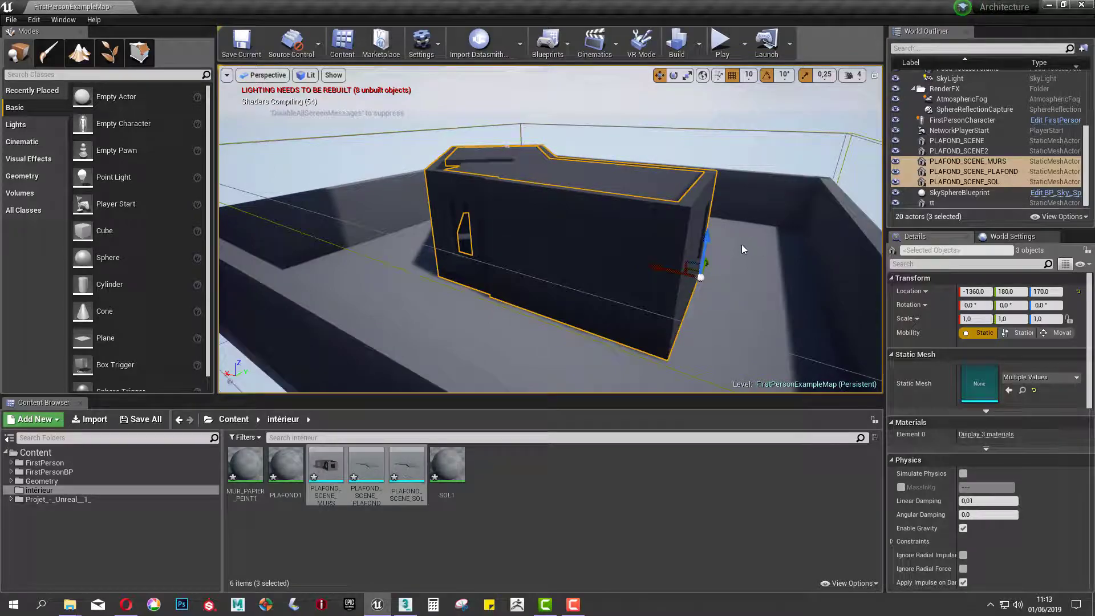
scroll(749, 247, down, 1)
alt+drag(726, 247, 645, 250)
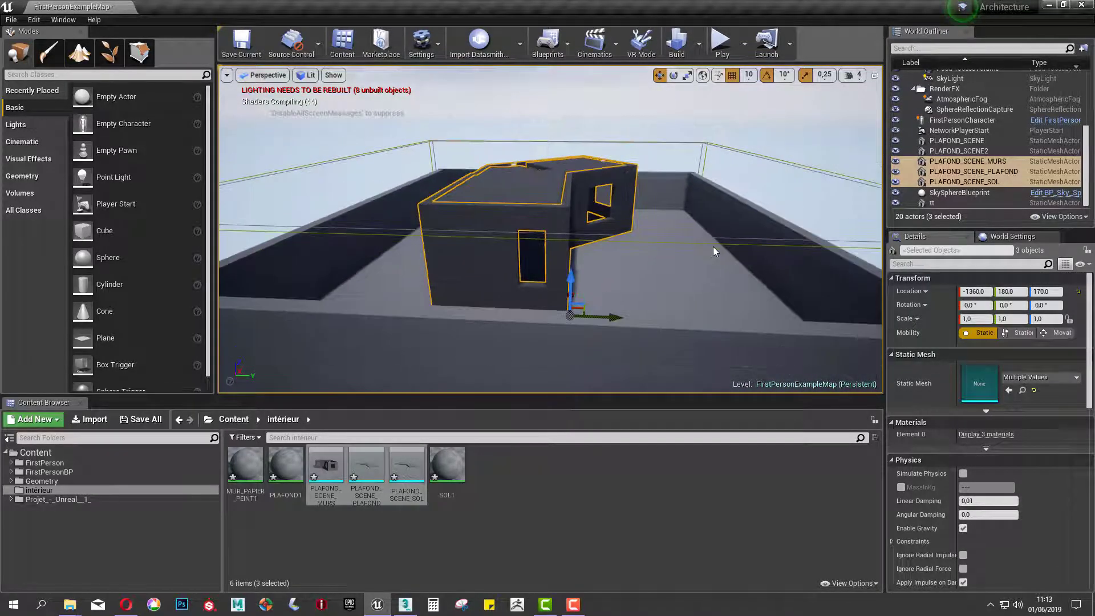
click(396, 231)
key(Delete)
click(462, 345)
key(Delete)
click(672, 201)
key(Delete)
click(672, 200)
key(Delete)
click(695, 210)
key(Delete)
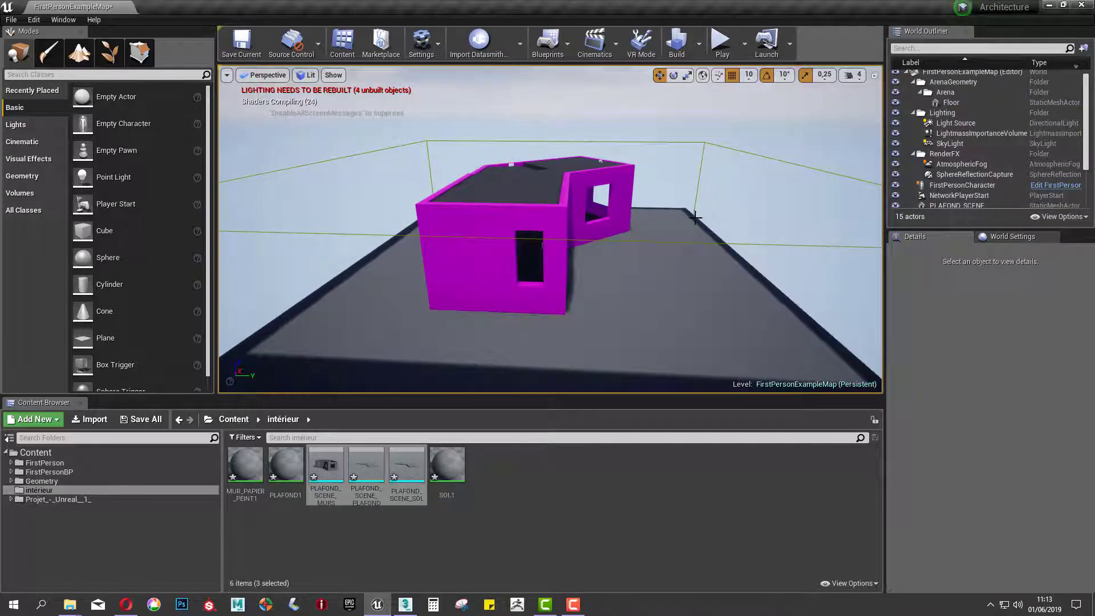
Hide the building's ceiling mesh, PLAFOND_SCENE_PLAFOND, in the level.
scroll(696, 223, up, 1)
alt+drag(707, 227, 593, 219)
scroll(660, 289, up, 3)
alt+drag(659, 288, 504, 254)
click(456, 214)
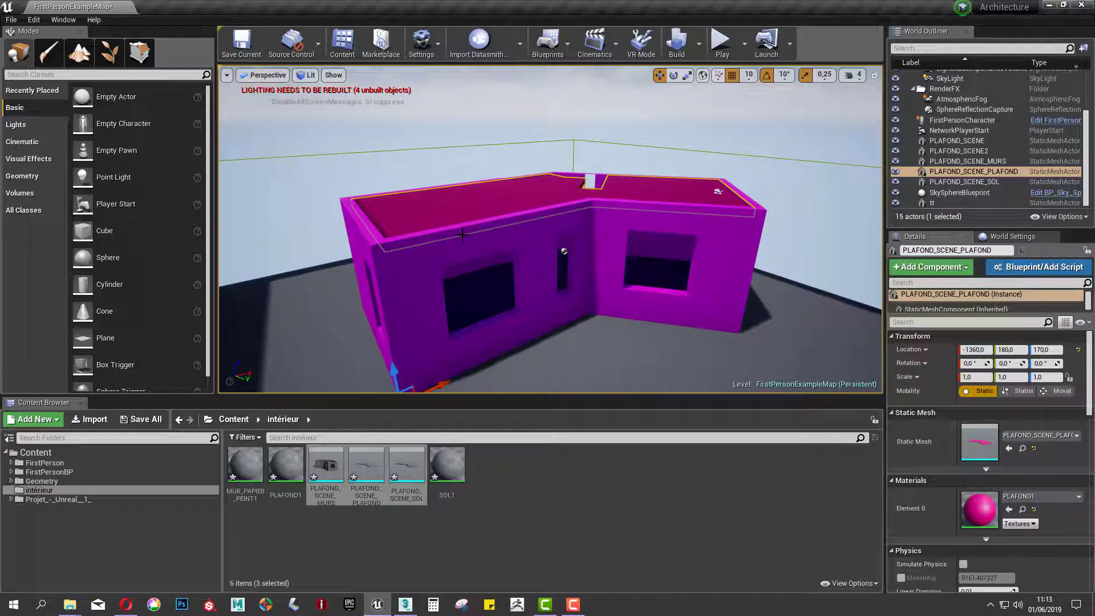
key(h)
Select the FirstPersonCharacter inside the building and move it along the Y axis within the room.
alt+drag(471, 224, 530, 239)
alt+drag(670, 392, 666, 366)
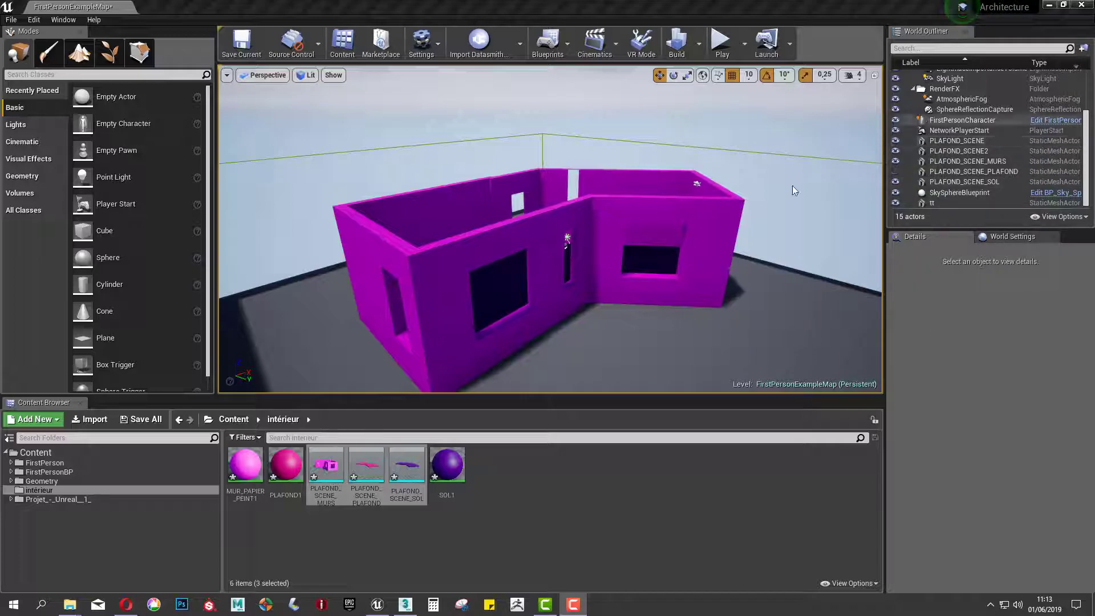
alt+drag(650, 228, 822, 268)
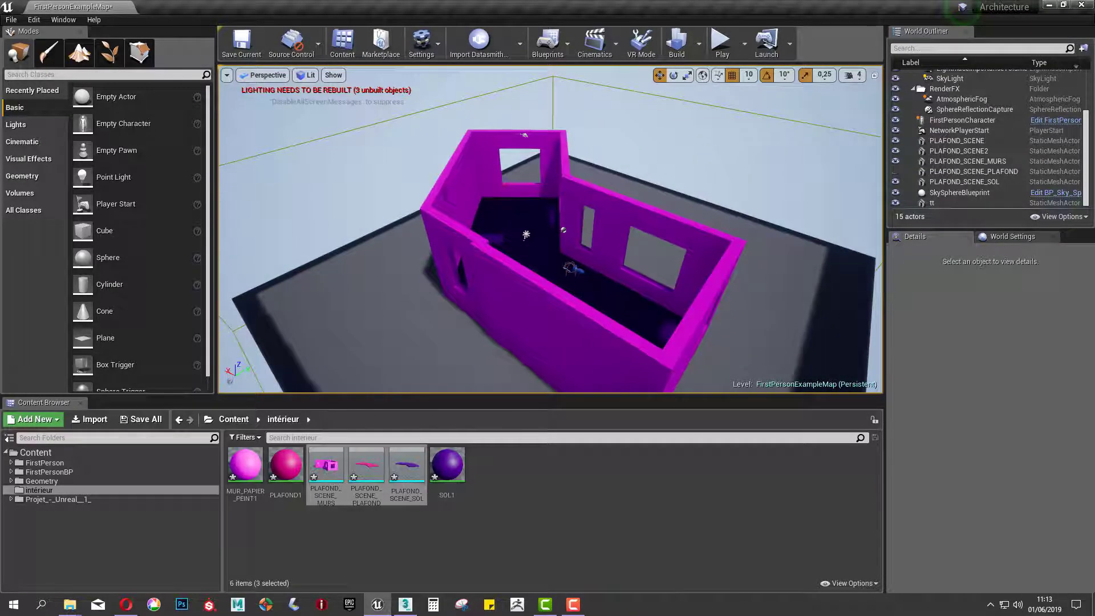
click(571, 272)
click(569, 271)
alt+drag(570, 271, 764, 293)
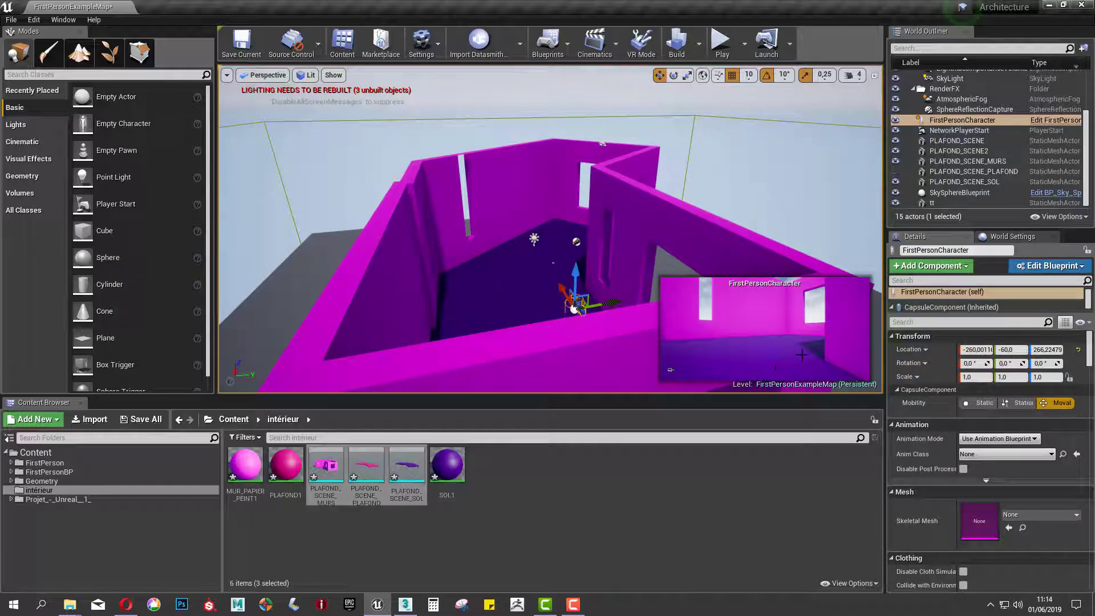
scroll(638, 312, up, 3)
alt+drag(638, 312, 673, 313)
drag(581, 320, 501, 304)
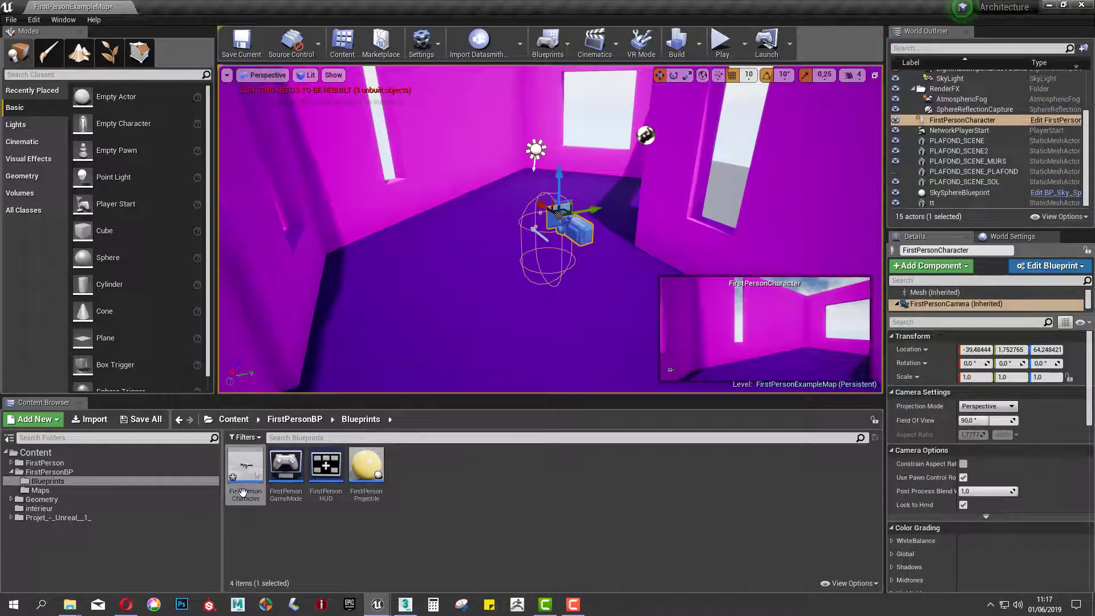
Open the FirstPersonCharacter blueprint from the FirstPersonBP Blueprints folder.
click(36, 471)
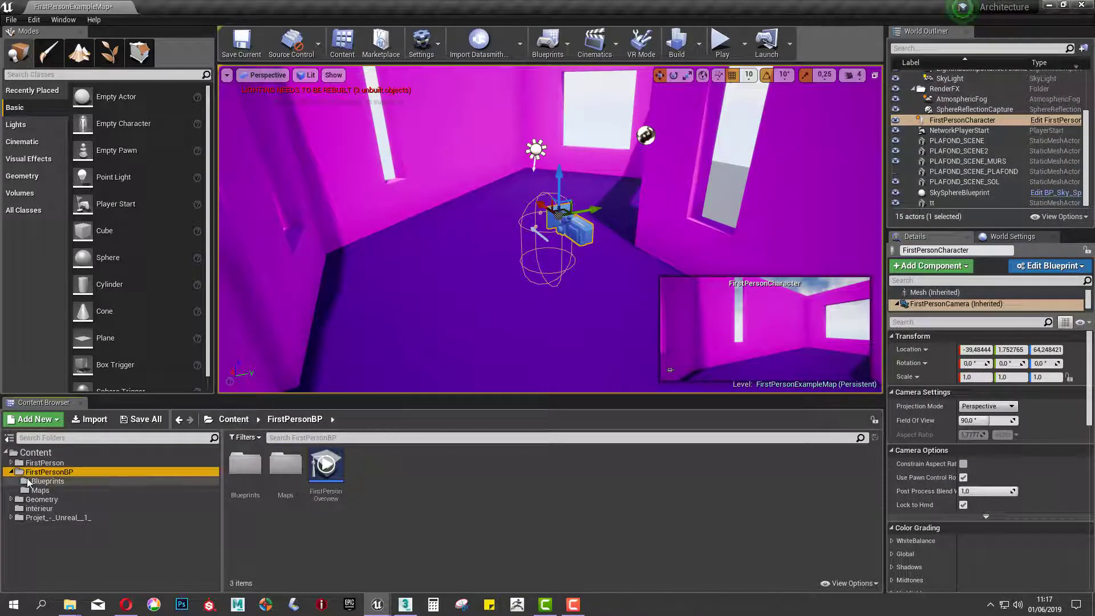
double_click(246, 465)
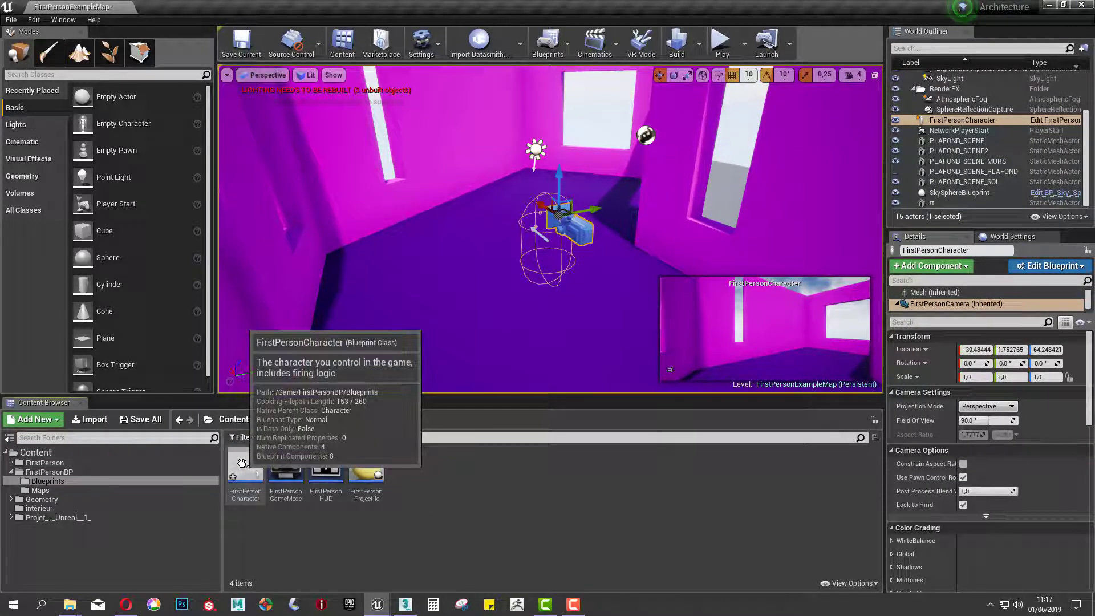
double_click(250, 498)
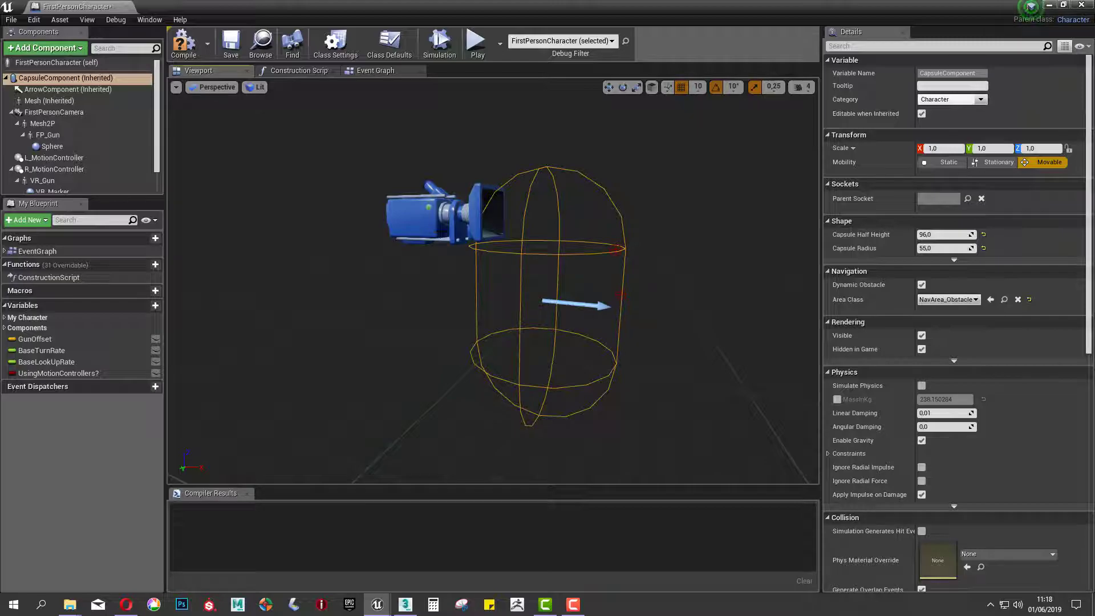
Set the Capsule Half Height of the character's CapsuleComponent to 200.
click(496, 251)
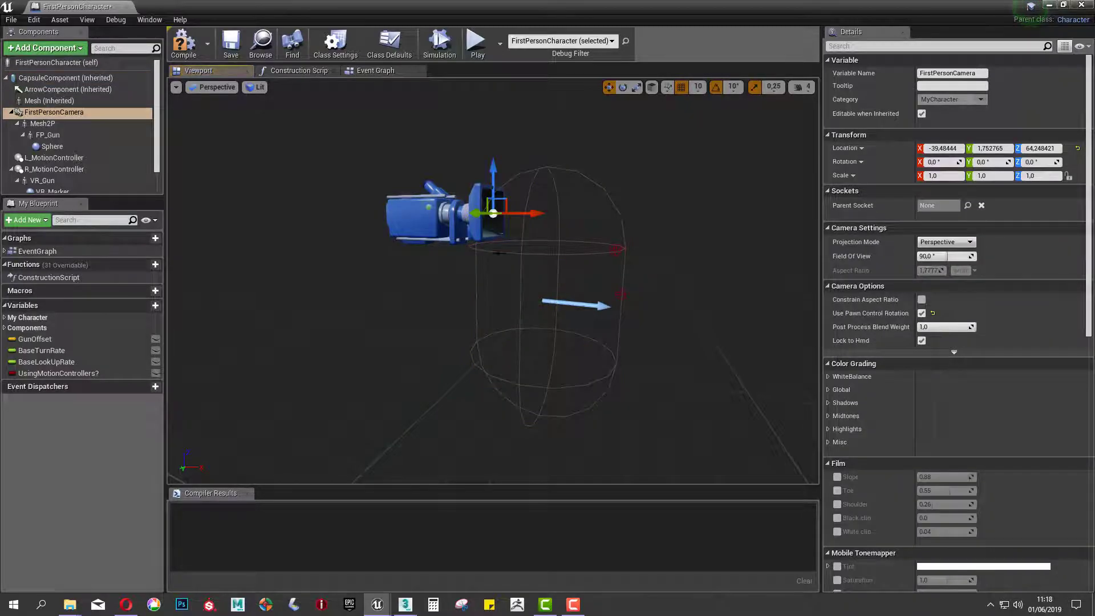
click(506, 253)
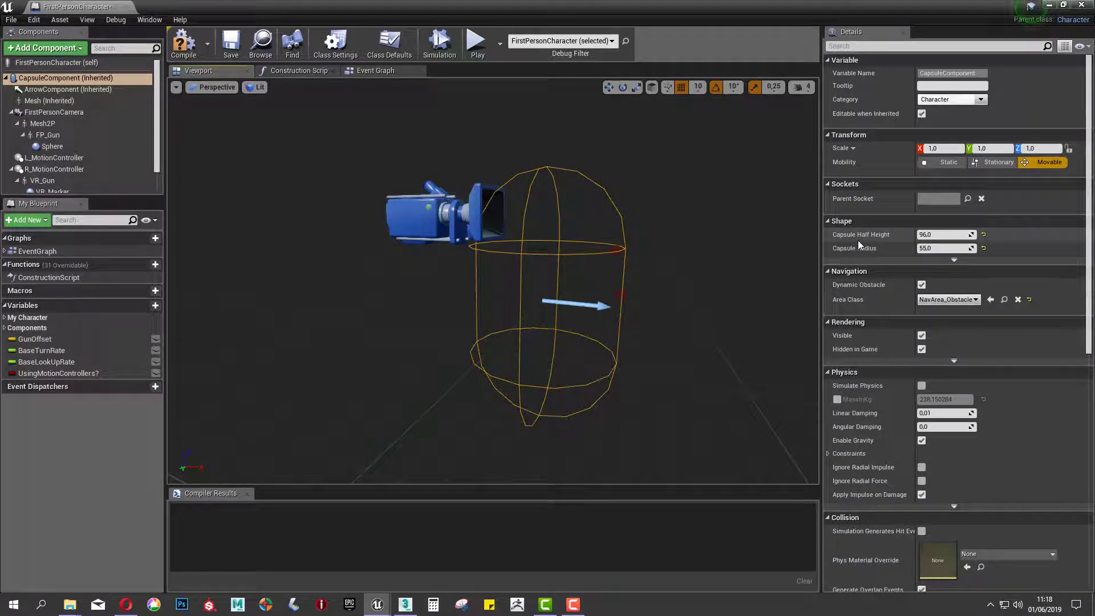
click(924, 234)
text(200)
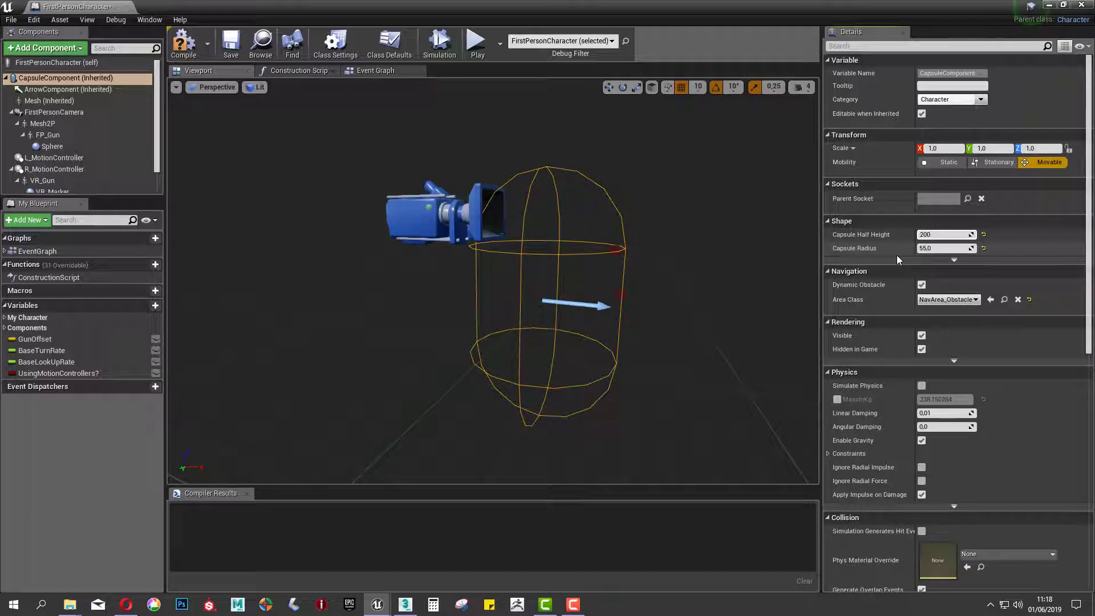
key(Return)
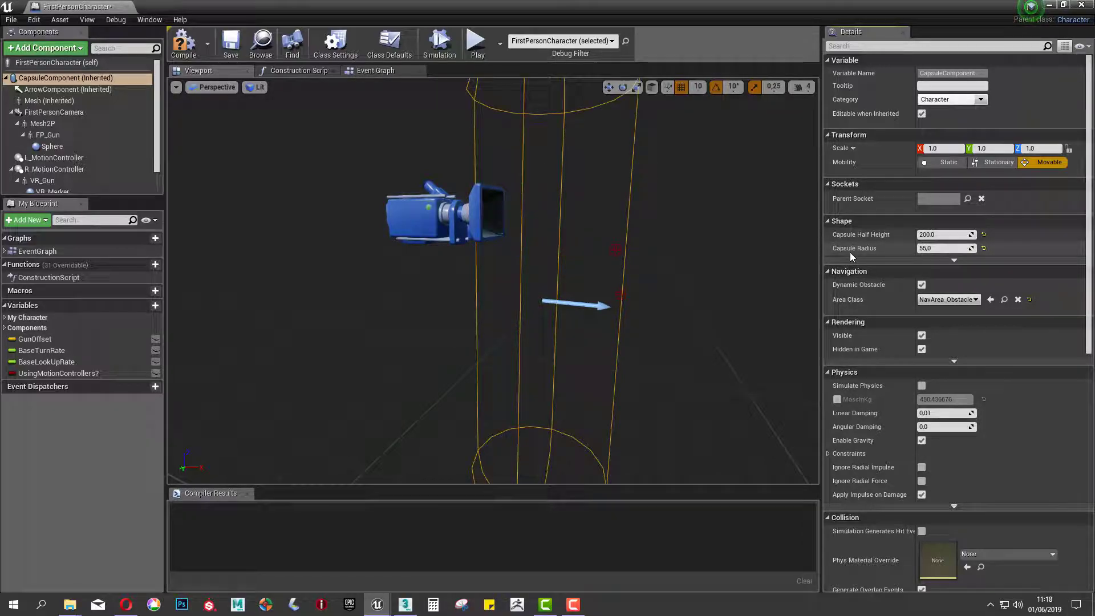
Set the Capsule Radius to 40, and compile and save the FirstPersonCharacter blueprint.
click(930, 249)
text(40)
key(Return)
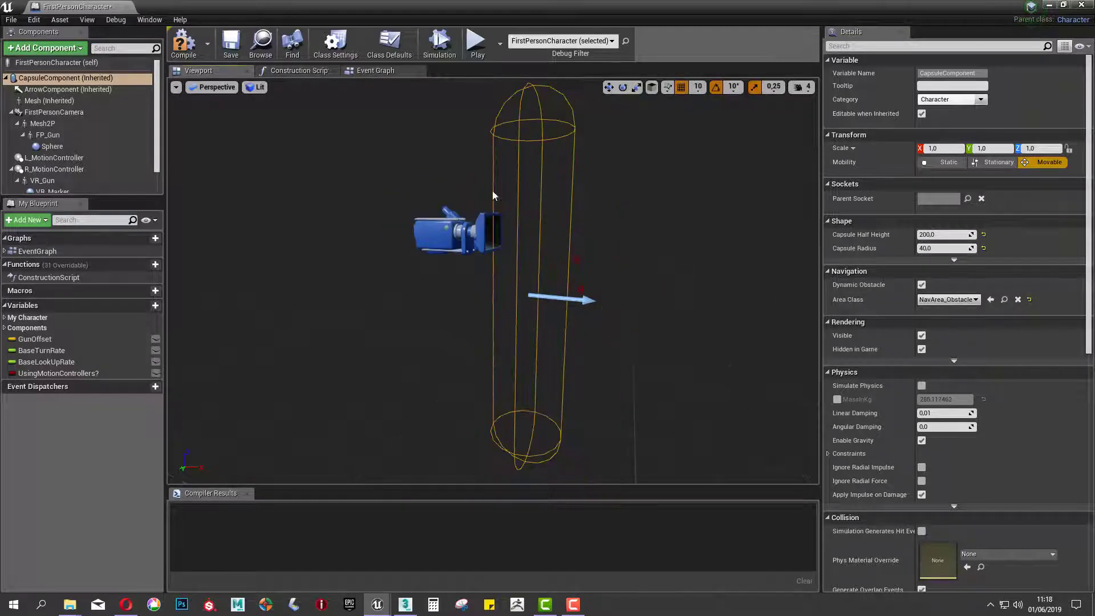
click(232, 43)
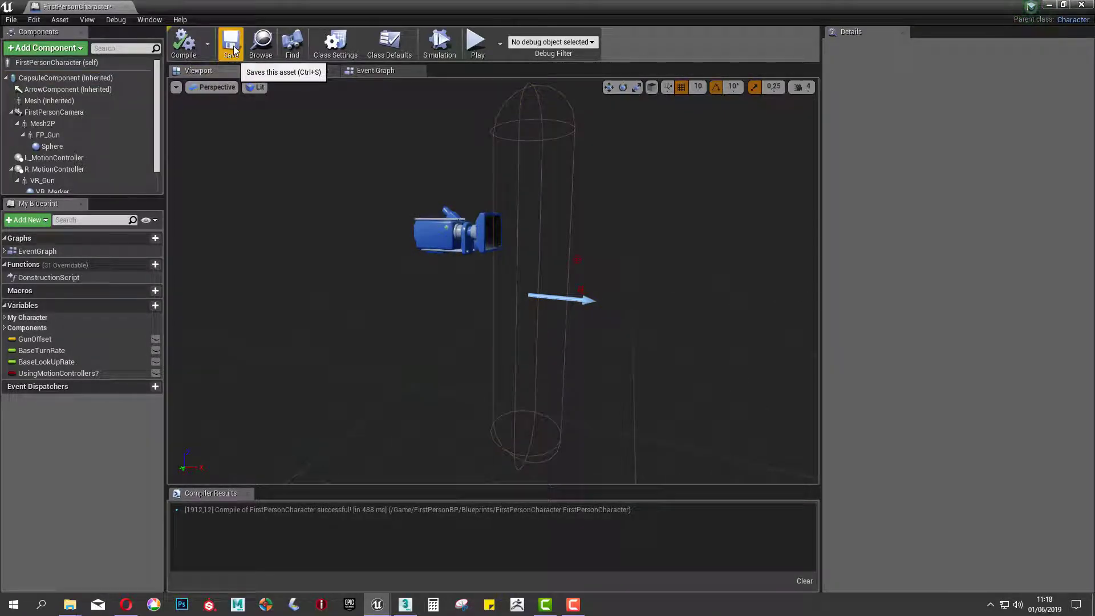
Return to the level and raise the FirstPersonCharacter to a Z location of about 446.
drag(555, 234, 564, 204)
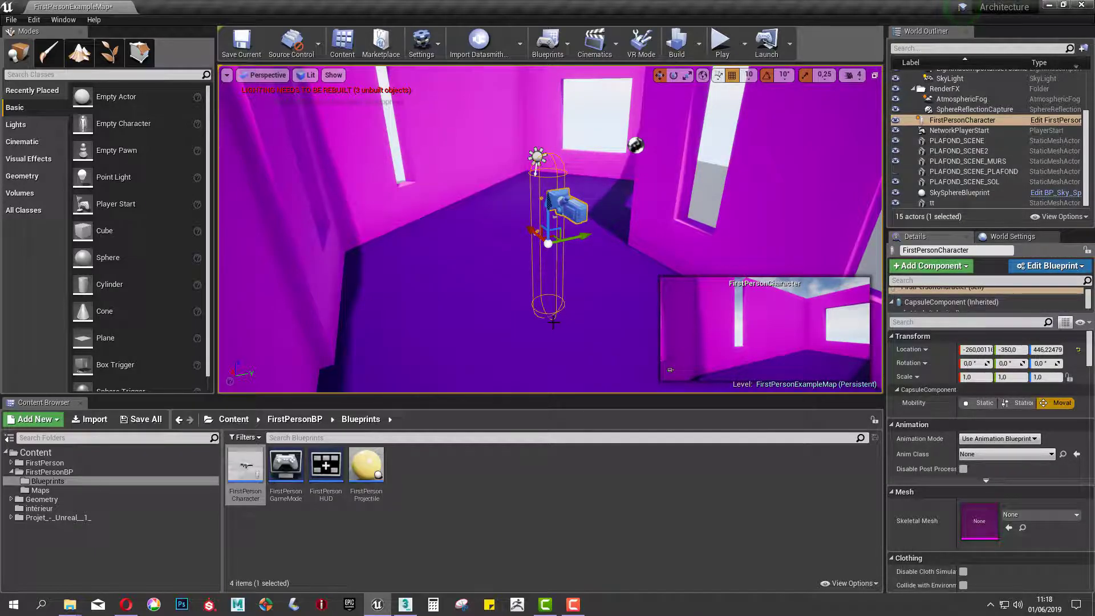
key(alt+Tab)
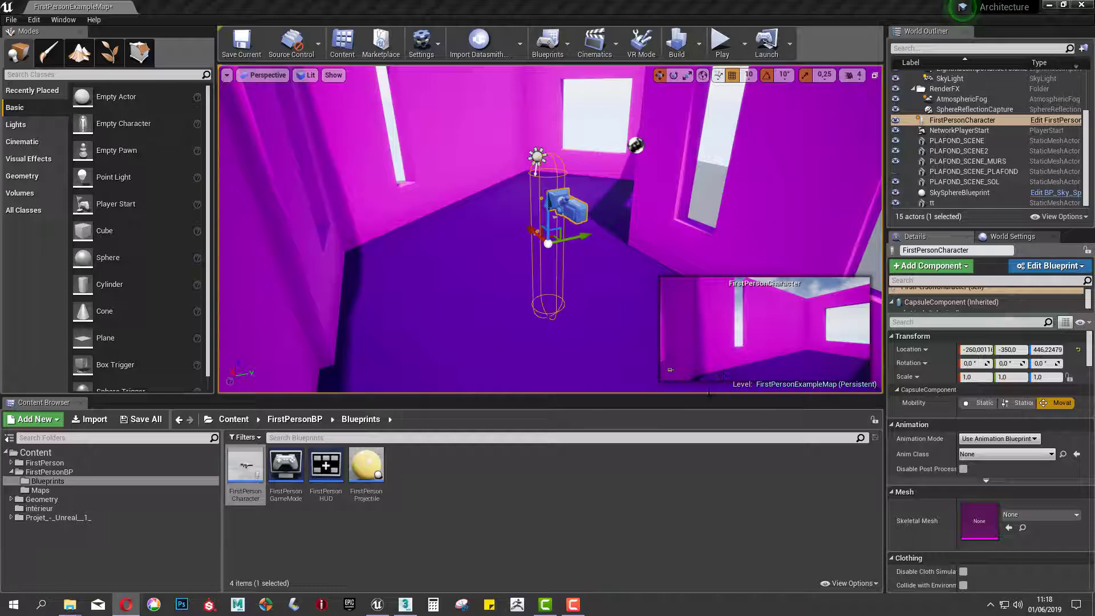
Select the PLAFOND_SCENE_MURS walls in the level and open their static mesh for editing.
click(435, 298)
scroll(460, 312, down, 4)
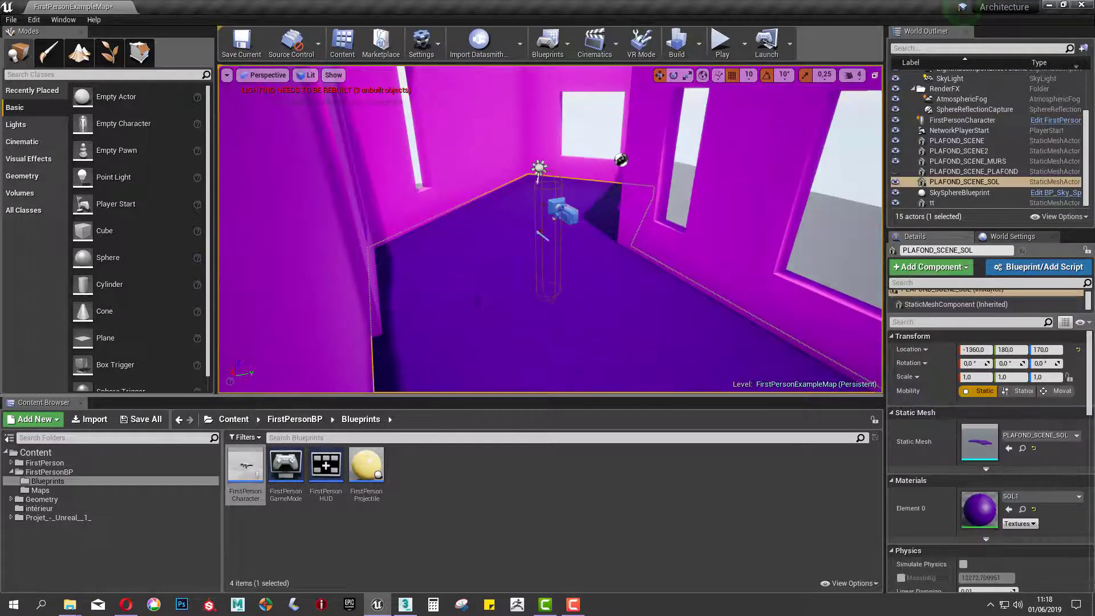
click(690, 233)
click(756, 179)
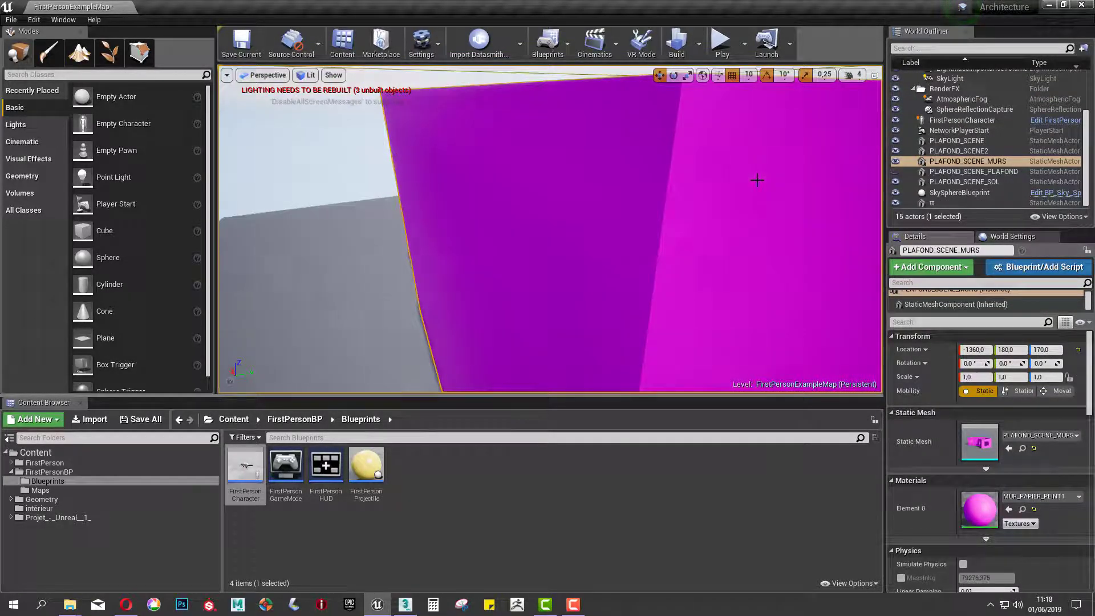
click(957, 163)
right_click(957, 164)
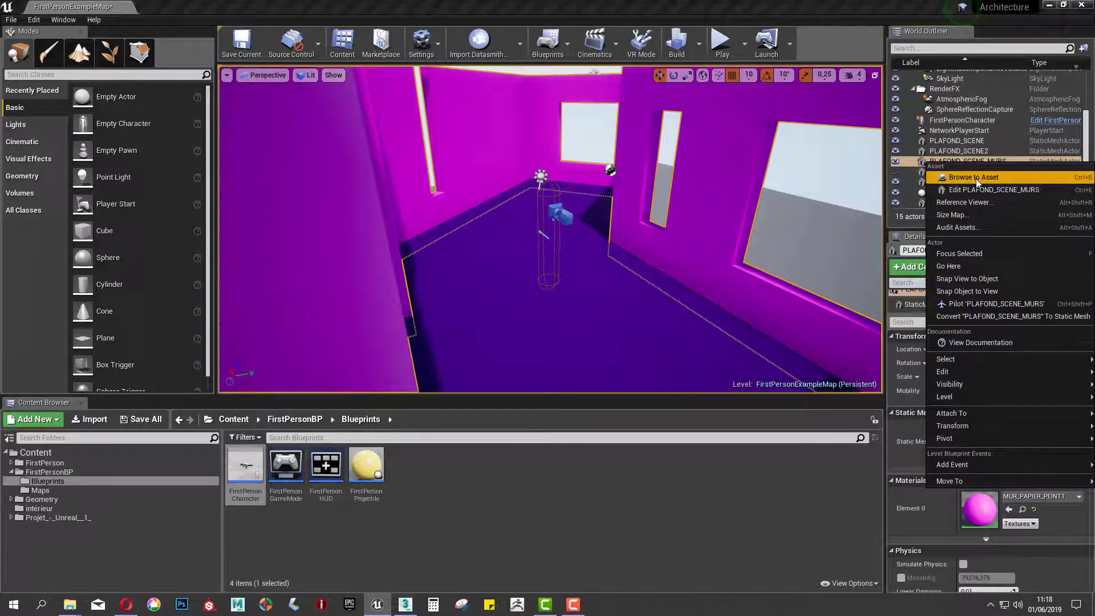
click(1014, 194)
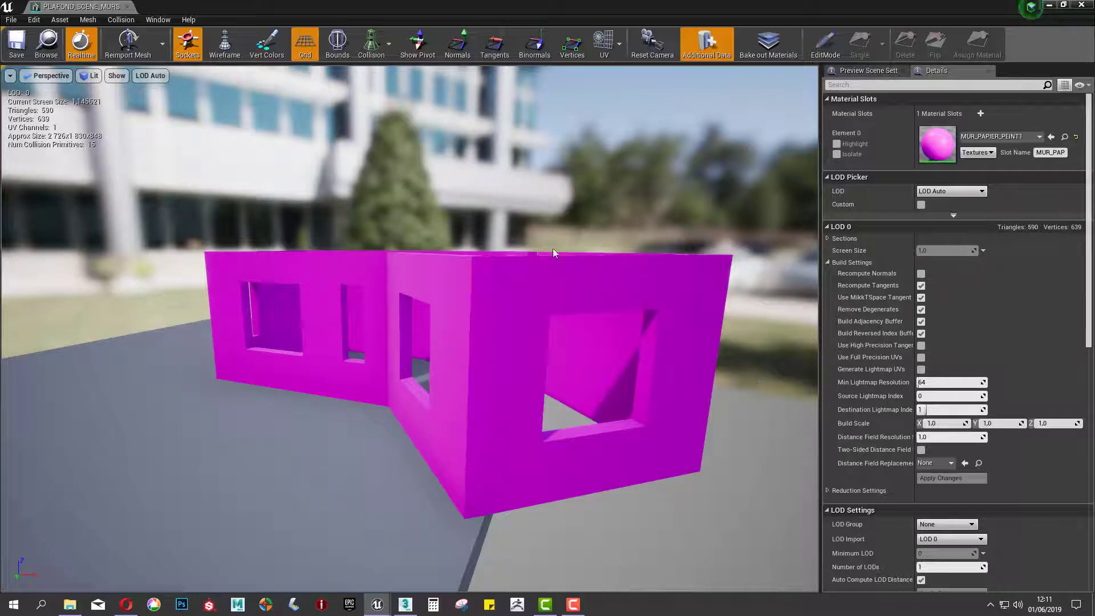
Display the complex collision of the wall mesh and examine it around the walls and window openings.
click(374, 52)
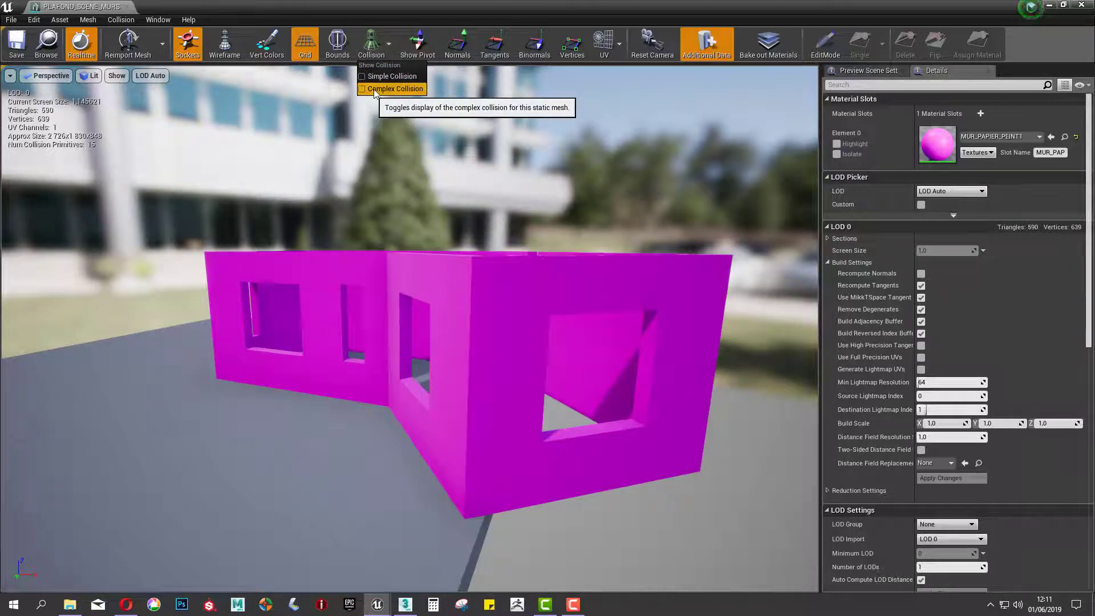
click(377, 89)
scroll(528, 240, up, 1)
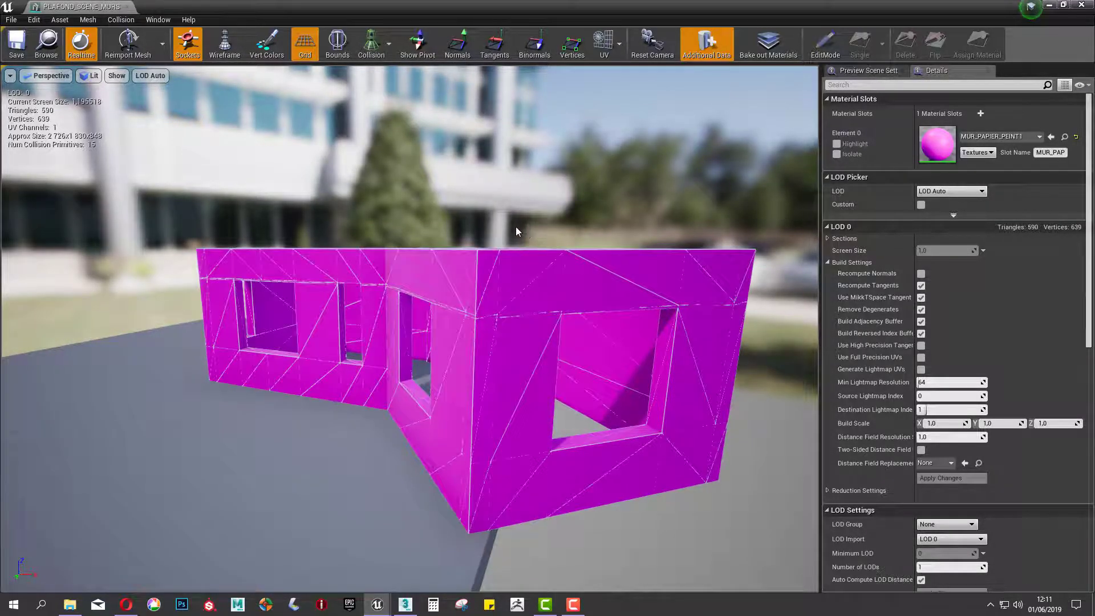
drag(505, 194, 416, 267)
drag(284, 394, 337, 294)
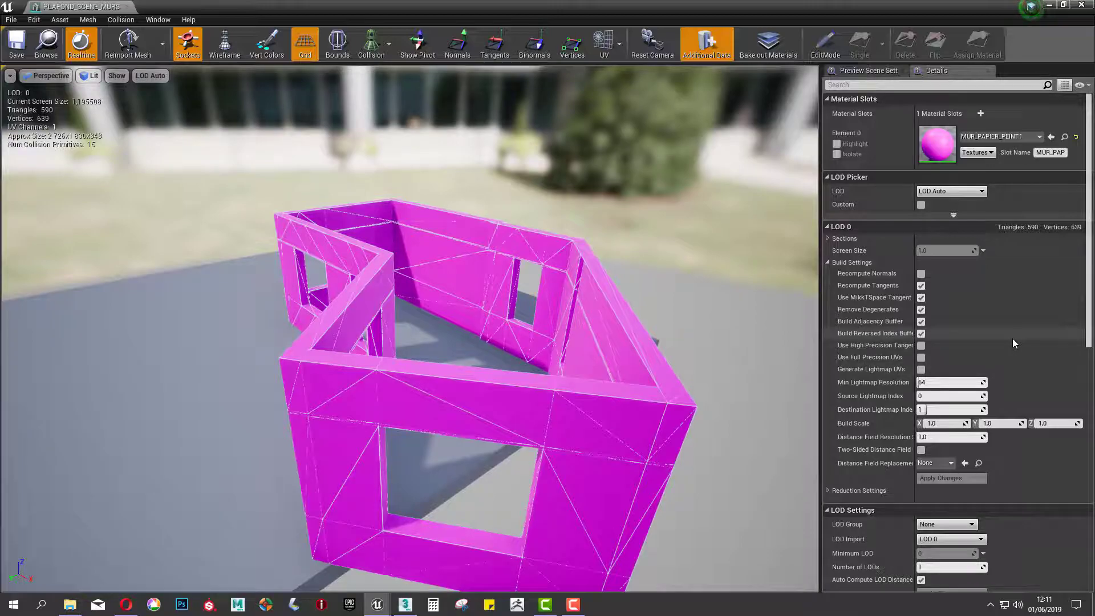
Set the wall mesh's Collision Complexity to Use Complex Collision As Simple.
scroll(1012, 338, down, 10)
scroll(1013, 345, down, 5)
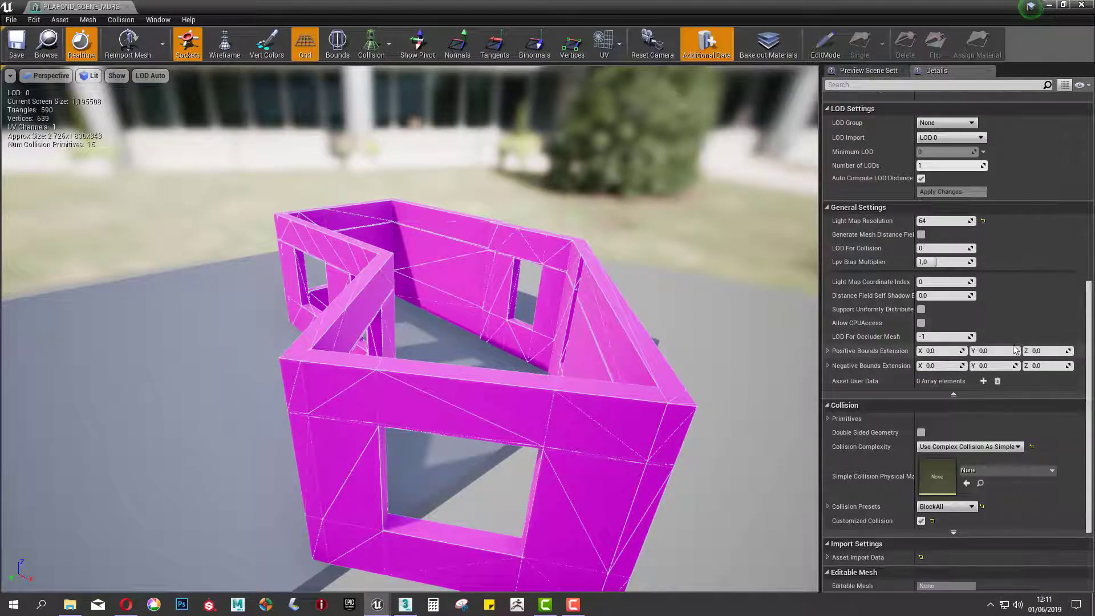
click(922, 394)
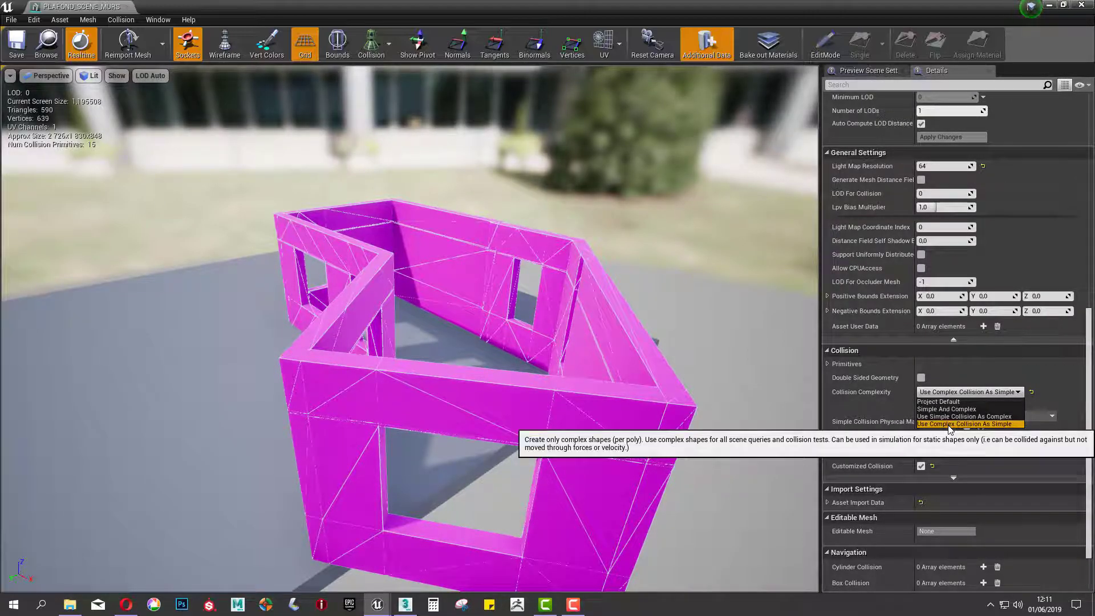
click(1002, 425)
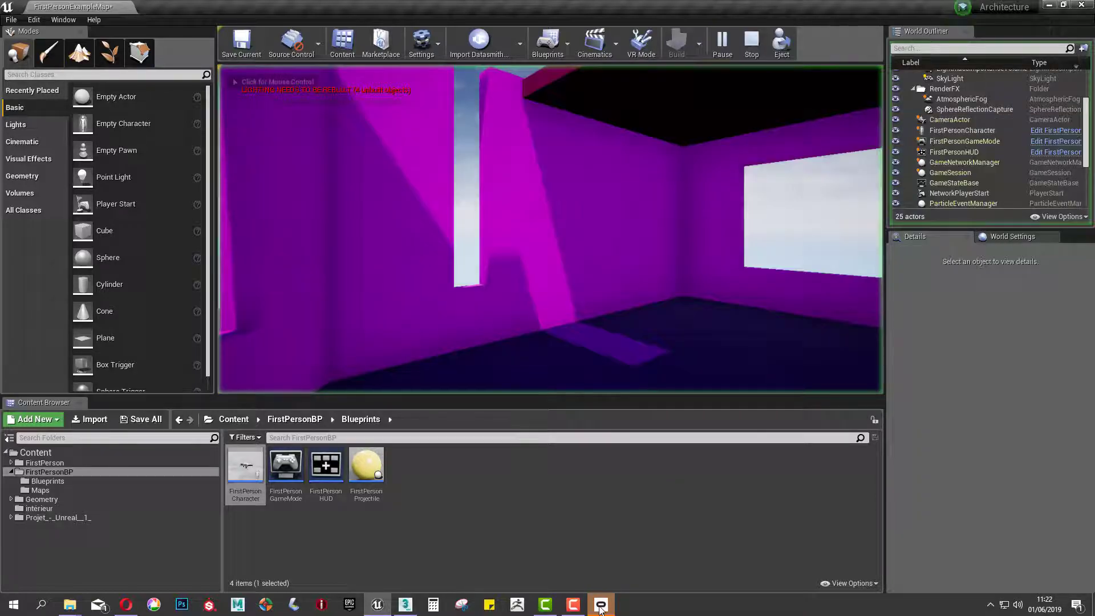
Close the Oculus window and walk the first-person character around the building's rooms to test the wall collisions.
right_click(600, 604)
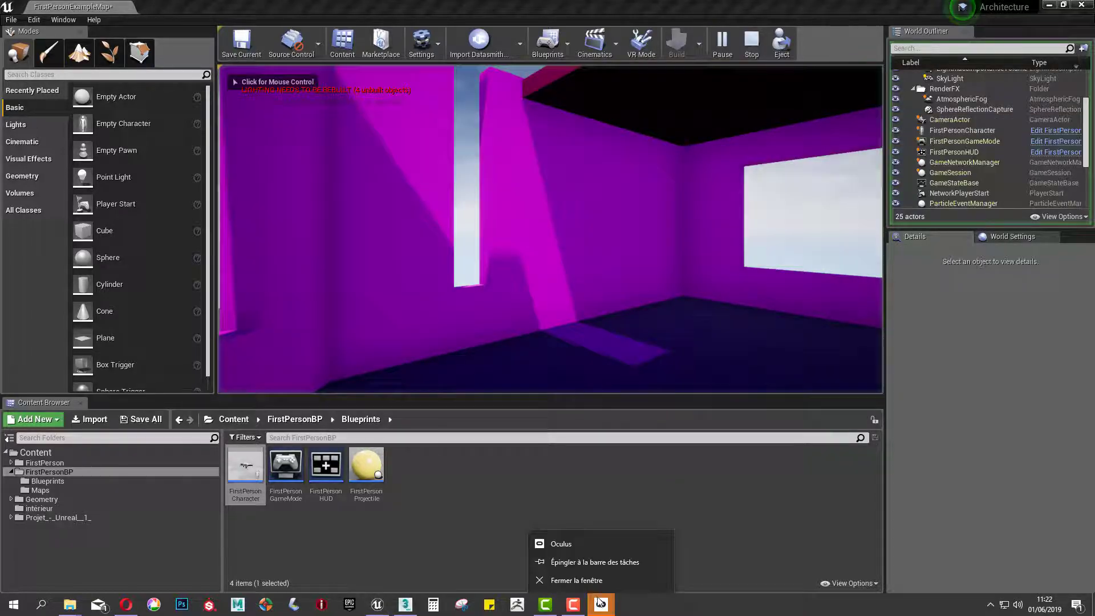
click(589, 583)
click(685, 334)
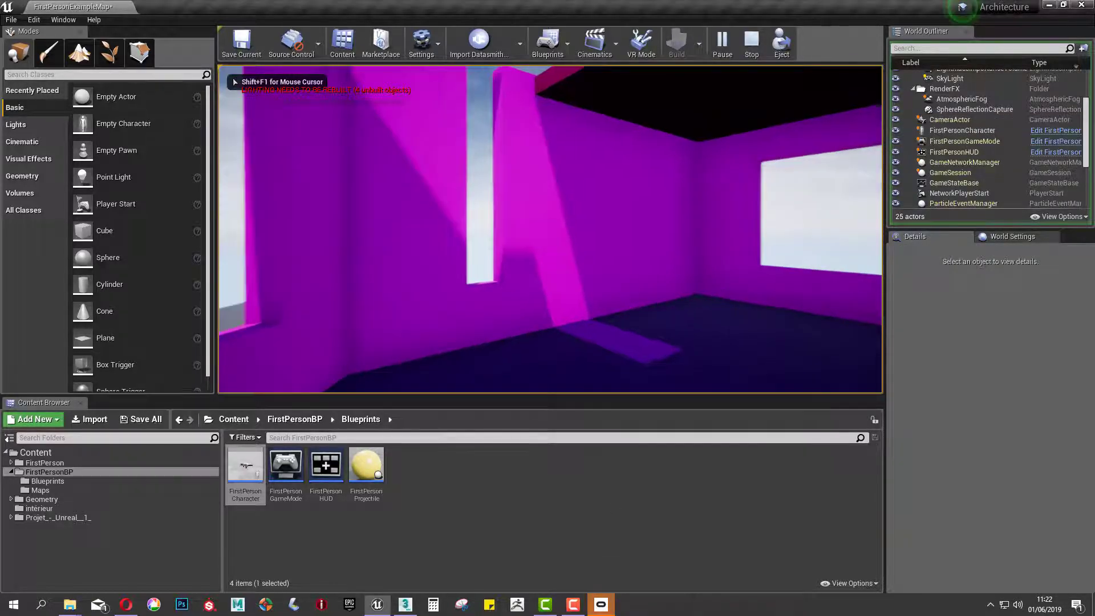
key(w)
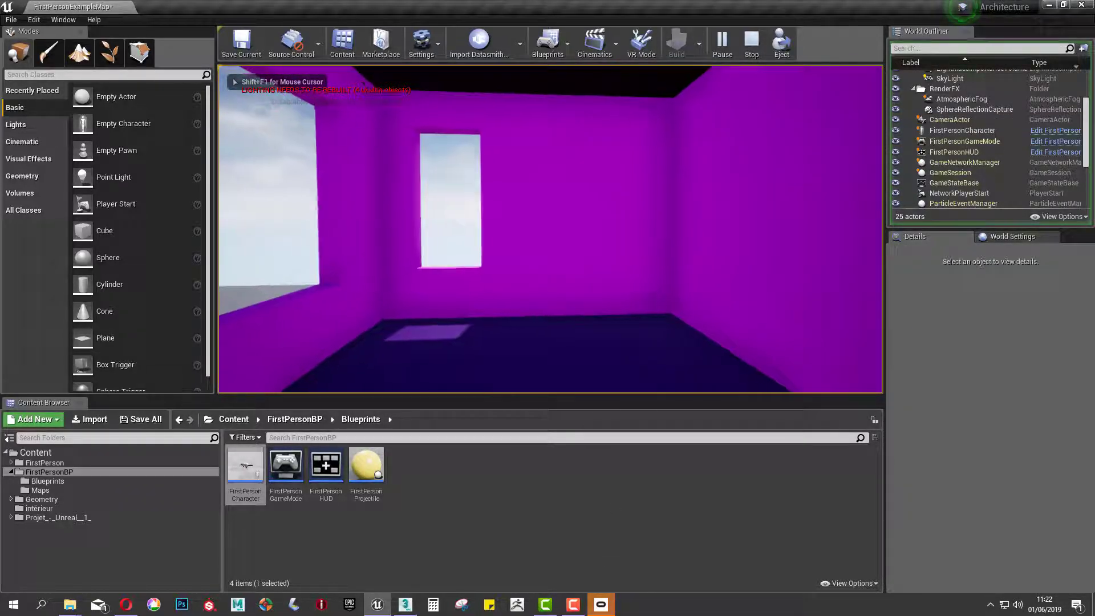
key(w)
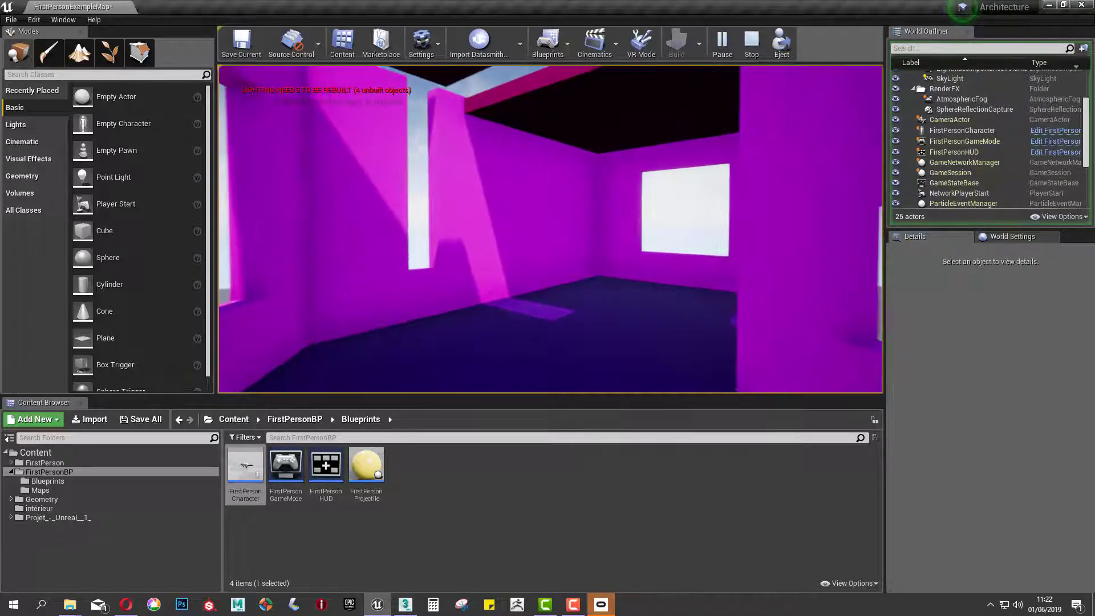
key(w)
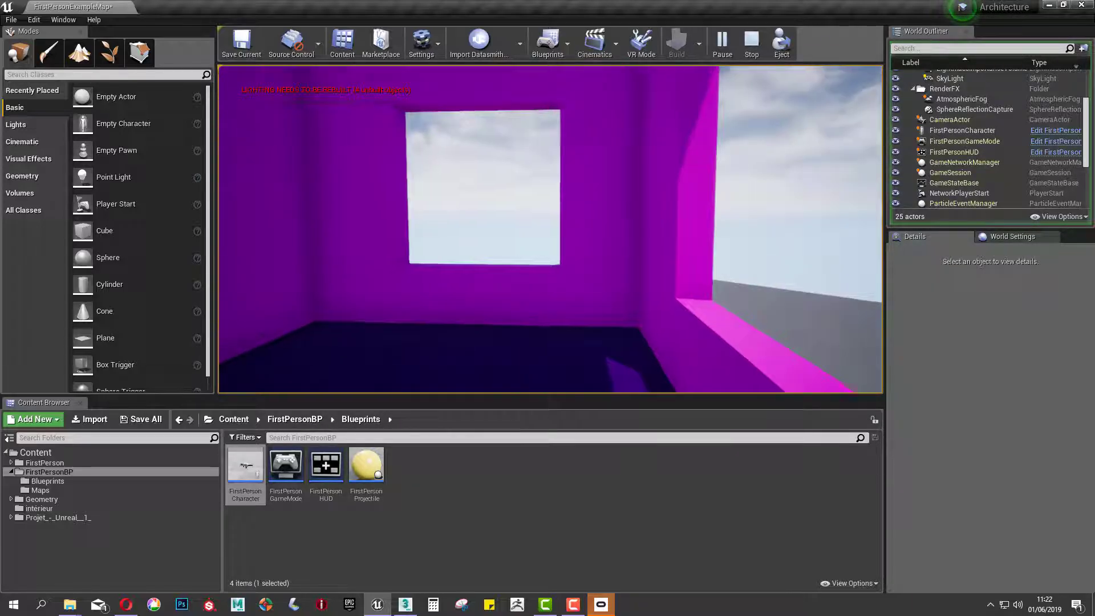
key(s)
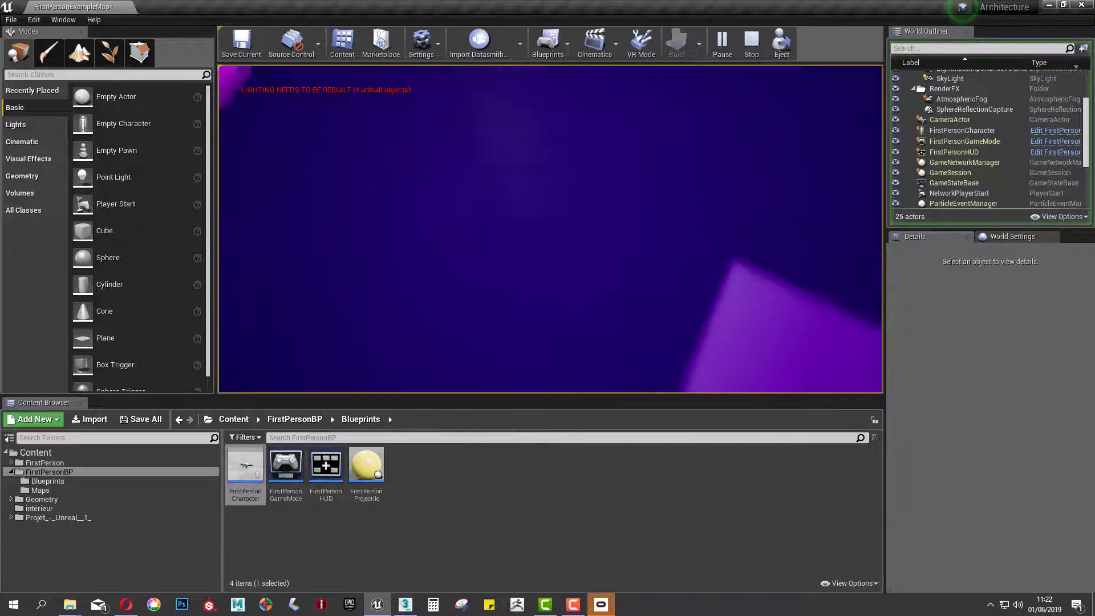
key(w)
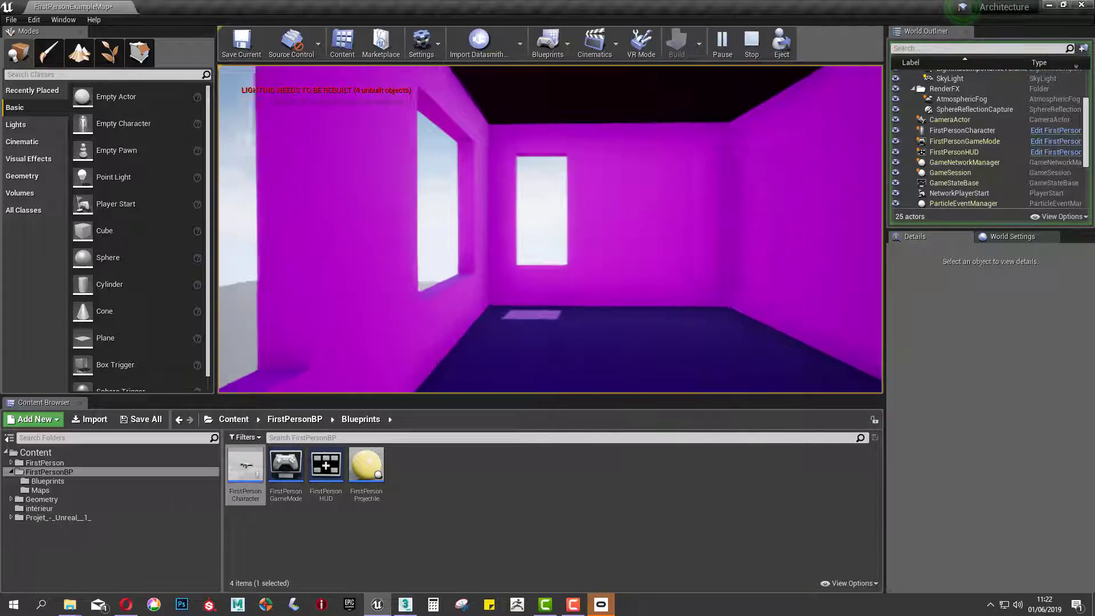